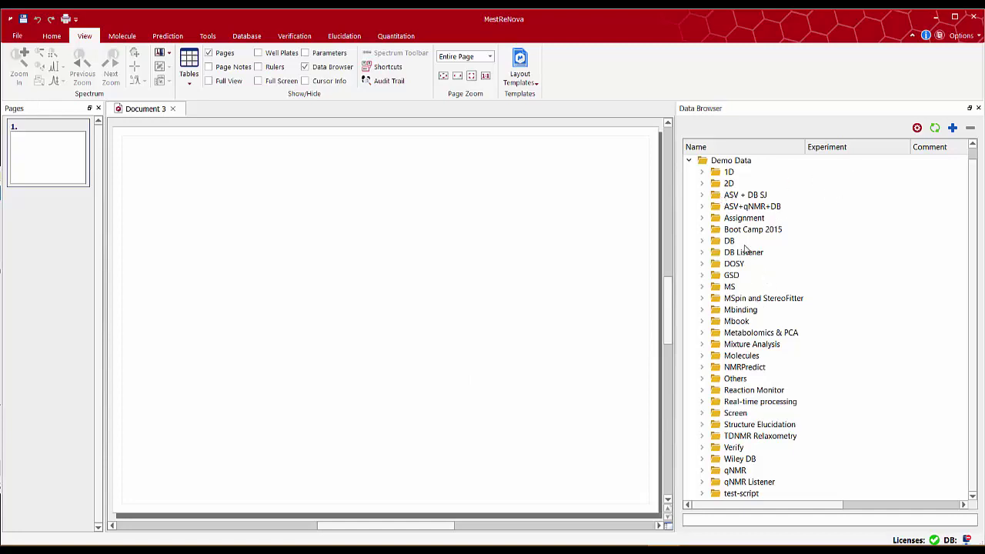
Load the Sildenafil dataset 10 1H spectrum from the Assignment folder into the document.
{"action": "left_click", "coordinate": [700, 219]}
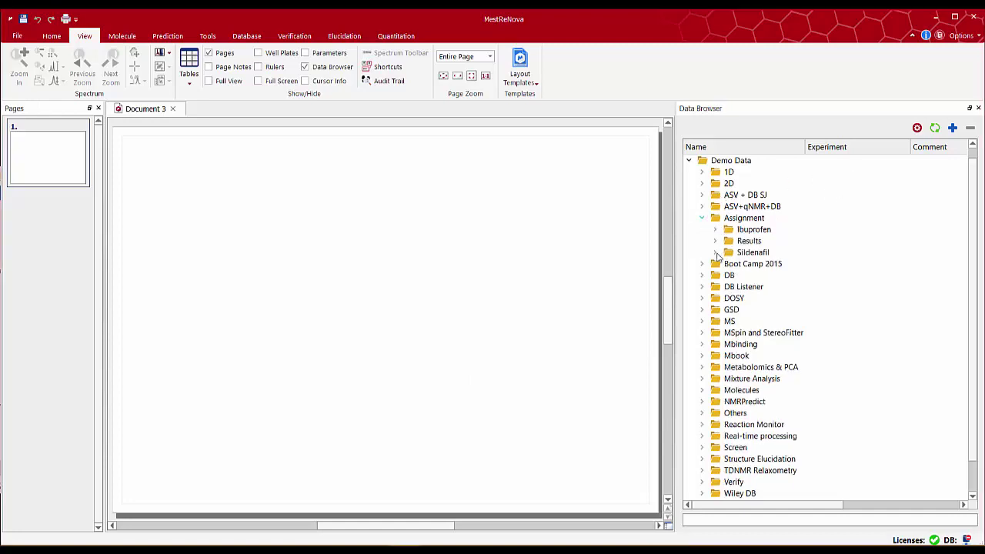
{"action": "left_click", "coordinate": [716, 252]}
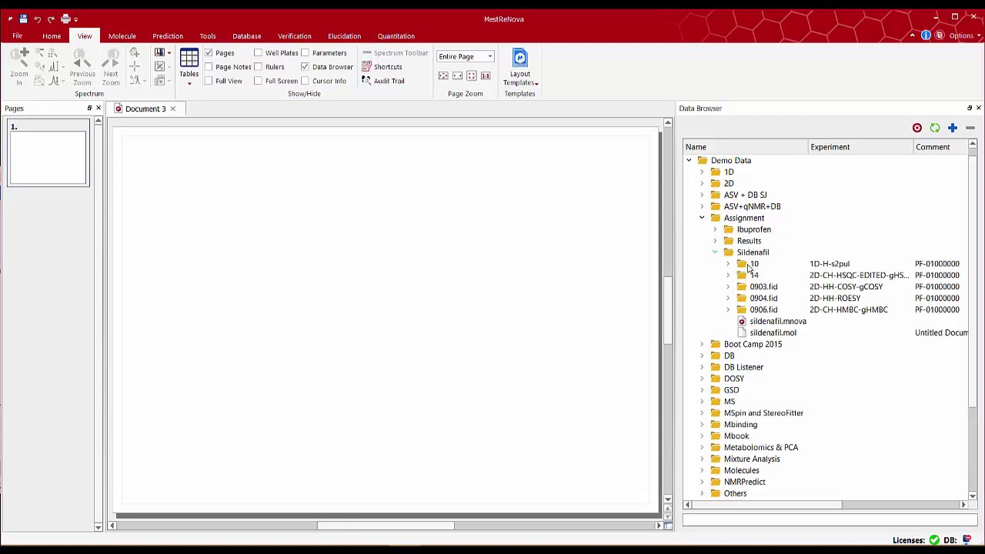
{"action": "left_click_drag", "start_coordinate": [750, 266], "coordinate": [408, 248]}
Apply automatic baseline correction to the spectrum.
{"action": "scroll", "coordinate": [314, 322], "scroll_direction": "up", "scroll_amount": 5}
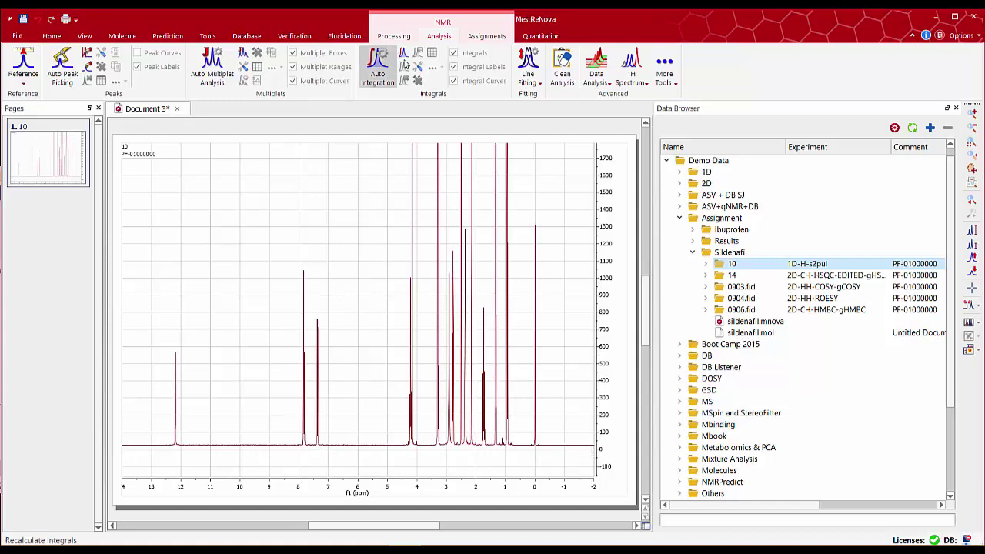
{"action": "left_click", "coordinate": [394, 37]}
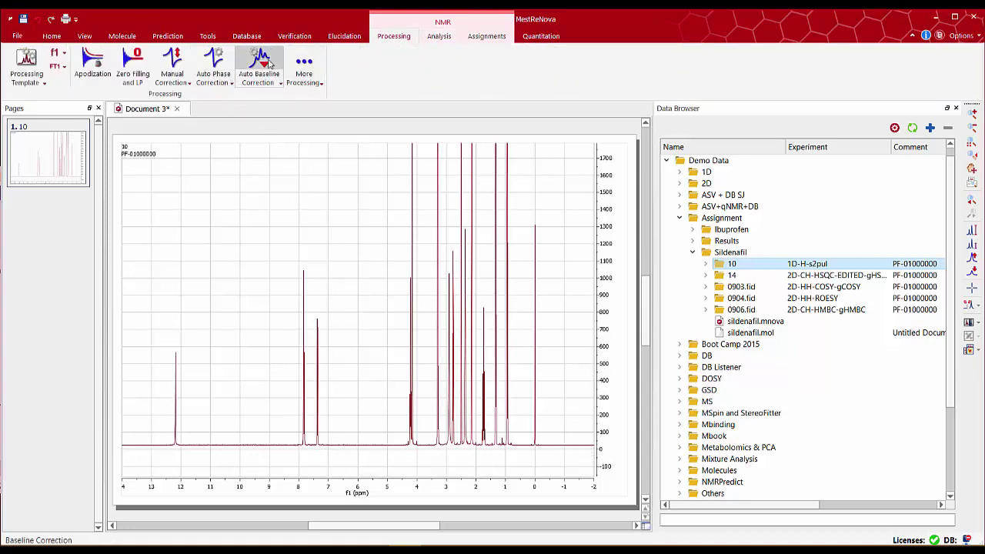
{"action": "left_click", "coordinate": [265, 60]}
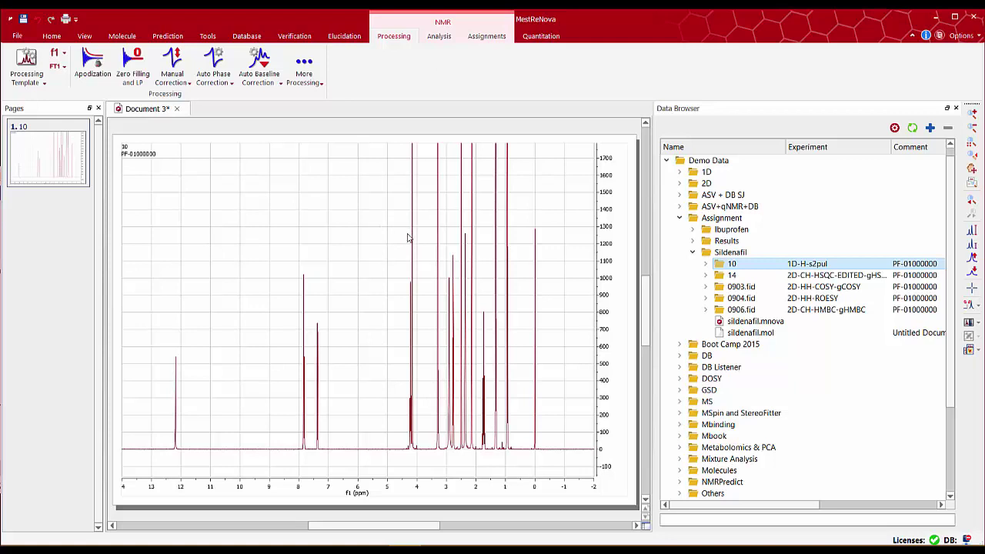
Reference the 0 ppm peak to 0.000 ppm and auto-label multiplets A–L.
{"action": "left_click", "coordinate": [440, 37]}
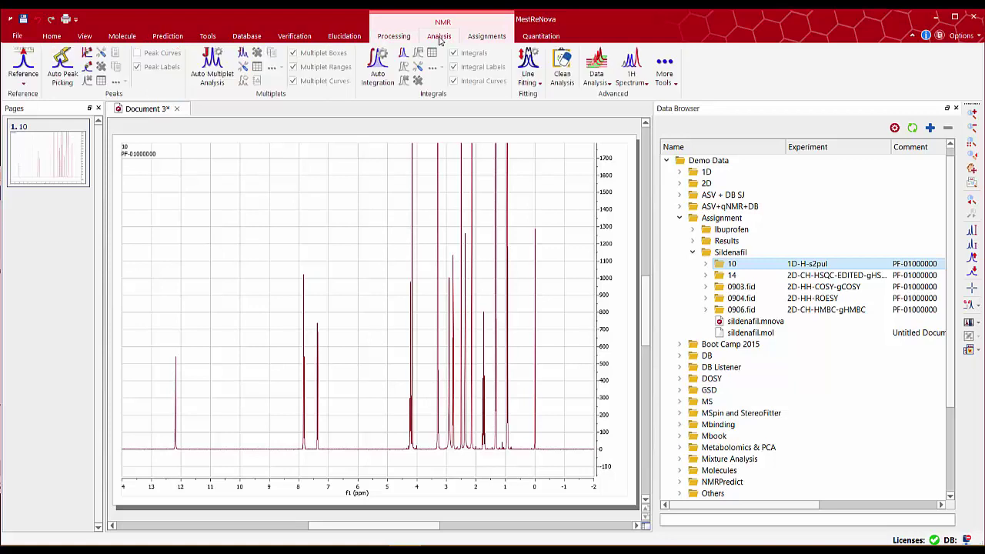
{"action": "left_click", "coordinate": [23, 63]}
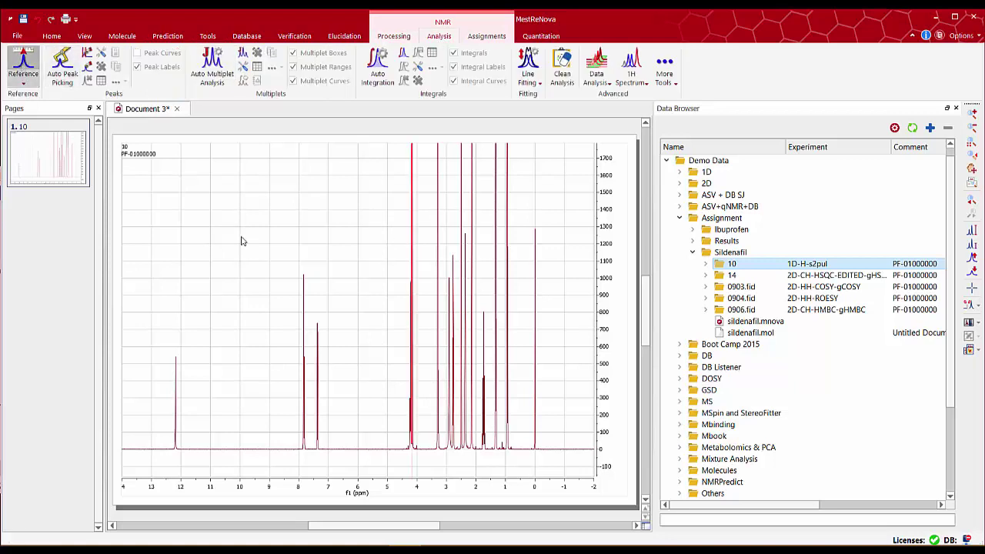
{"action": "left_click", "coordinate": [539, 346]}
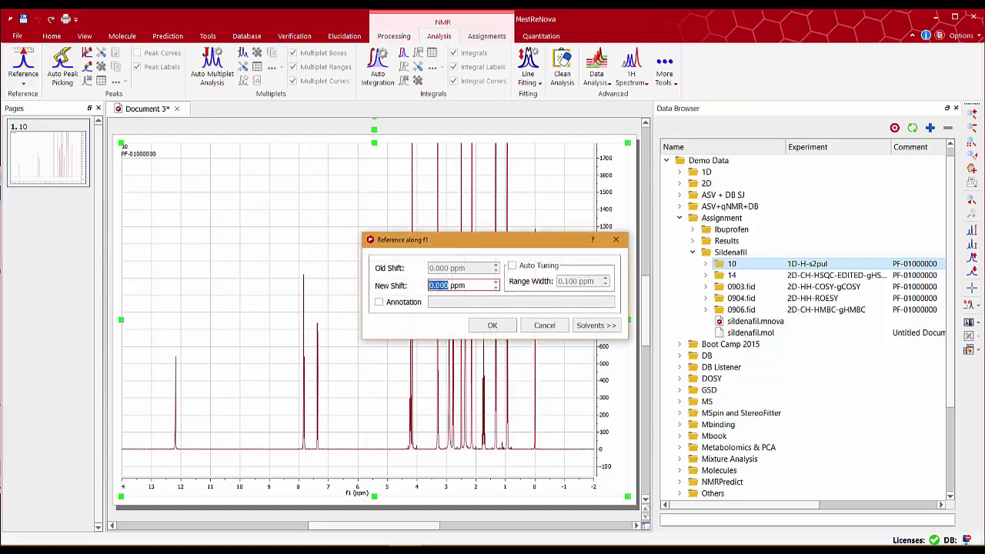
{"action": "left_click", "coordinate": [493, 325]}
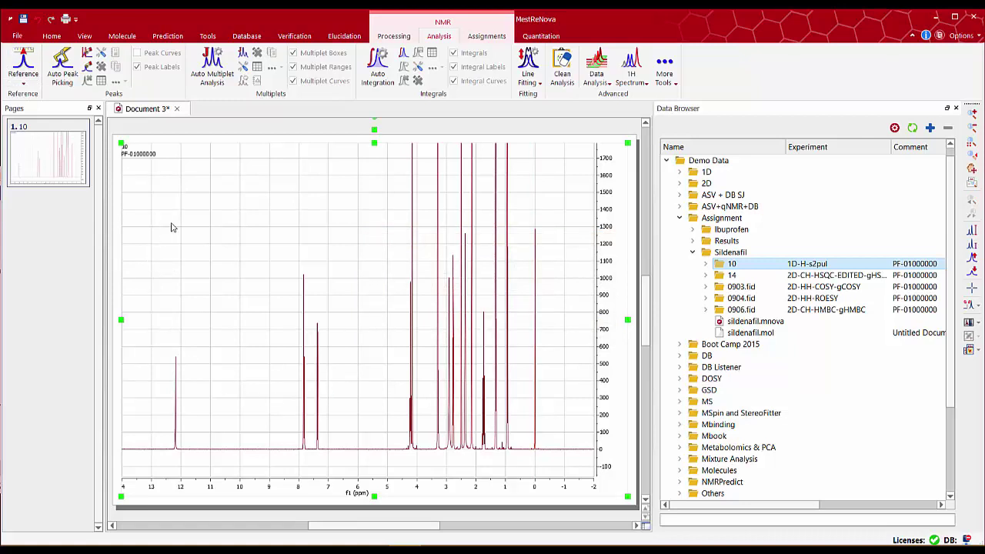
{"action": "left_click", "coordinate": [212, 61]}
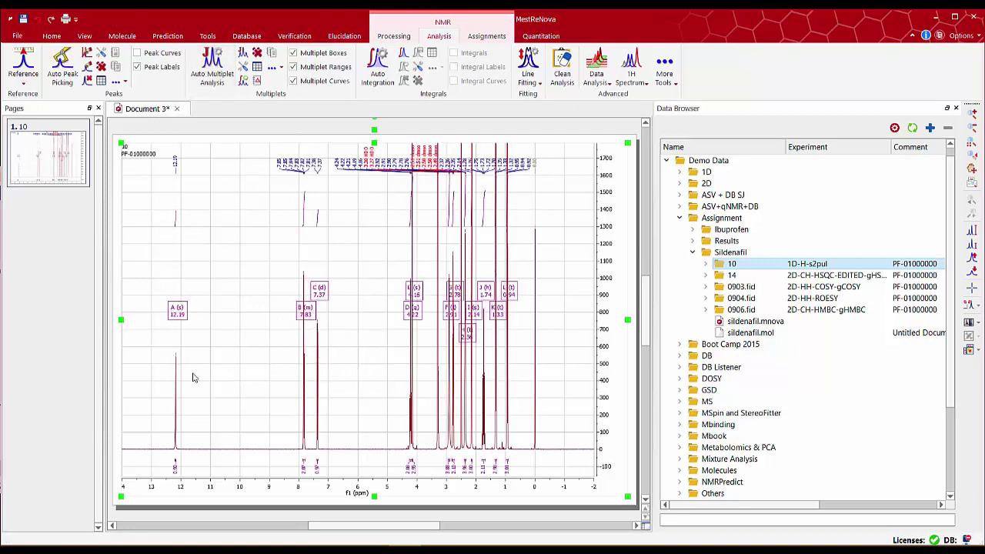
{"action": "left_click_drag", "start_coordinate": [167, 397], "coordinate": [187, 402]}
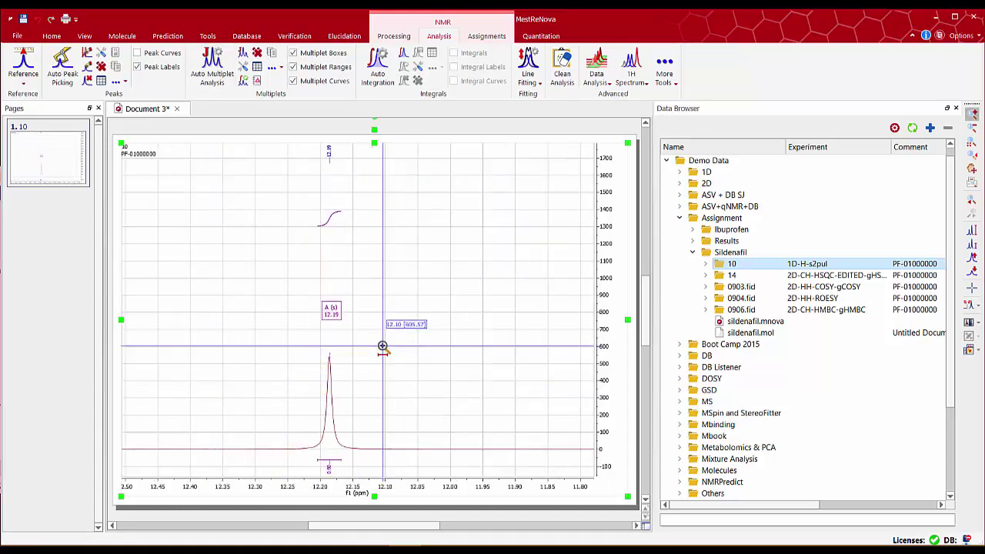
Split multiplet B at 7.84 ppm into doublet M and double doublet N.
{"action": "key", "text": "Escape"}
{"action": "key", "text": "z"}
{"action": "left_click_drag", "start_coordinate": [261, 391], "coordinate": [393, 411]}
{"action": "key", "text": "Escape"}
{"action": "double_click", "coordinate": [372, 310]}
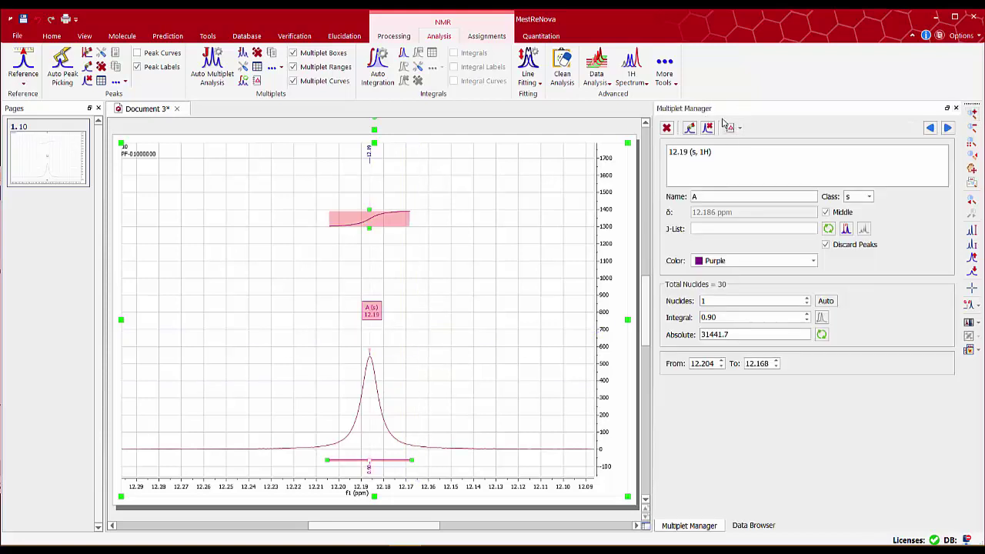
{"action": "left_click", "coordinate": [947, 128]}
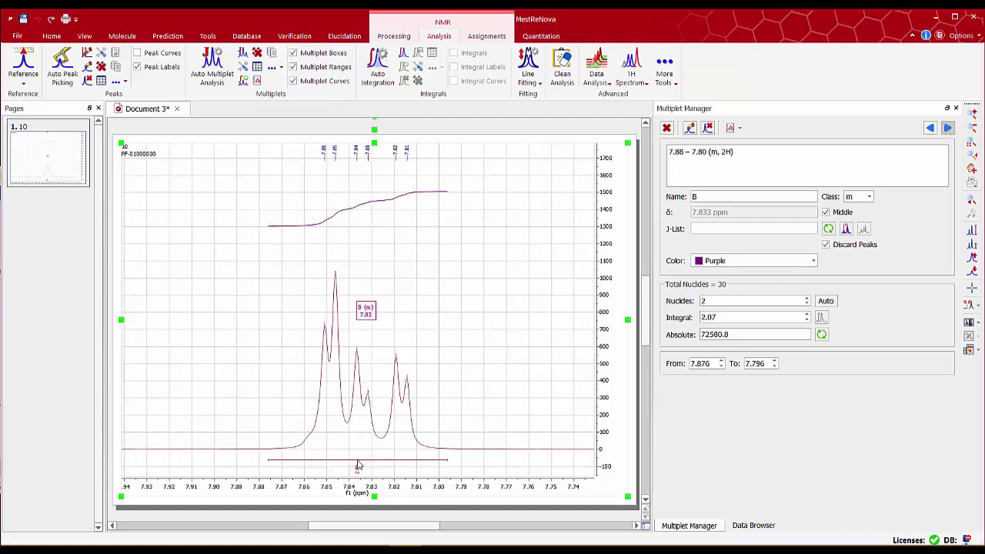
{"action": "left_click", "coordinate": [367, 312]}
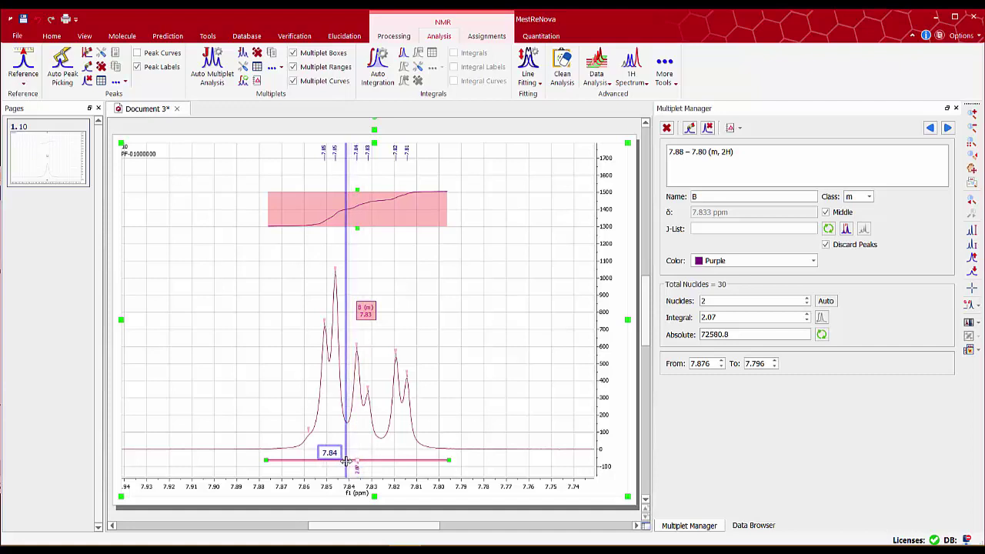
{"action": "left_click", "coordinate": [347, 461]}
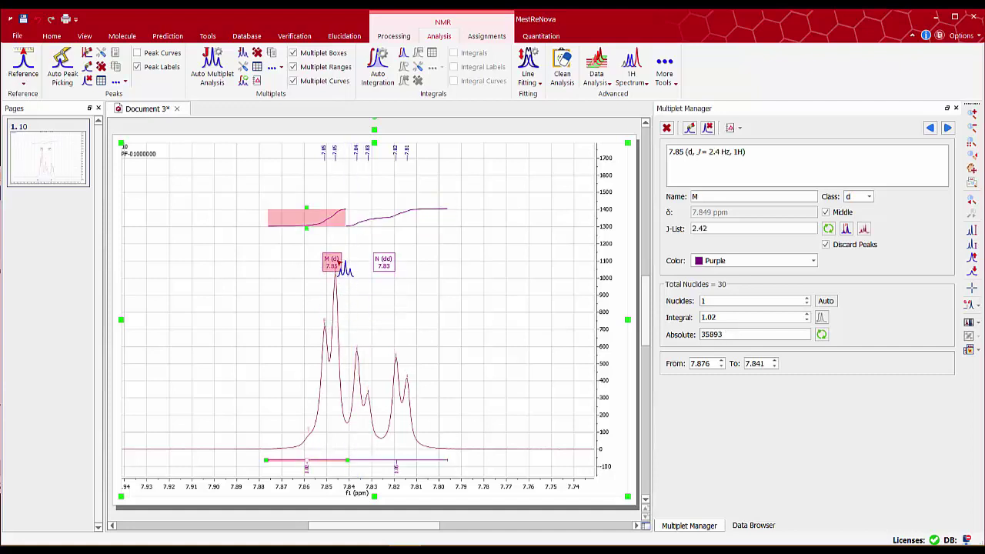
Review every multiplet in turn, from N through L and back round to M.
{"action": "left_click", "coordinate": [947, 129]}
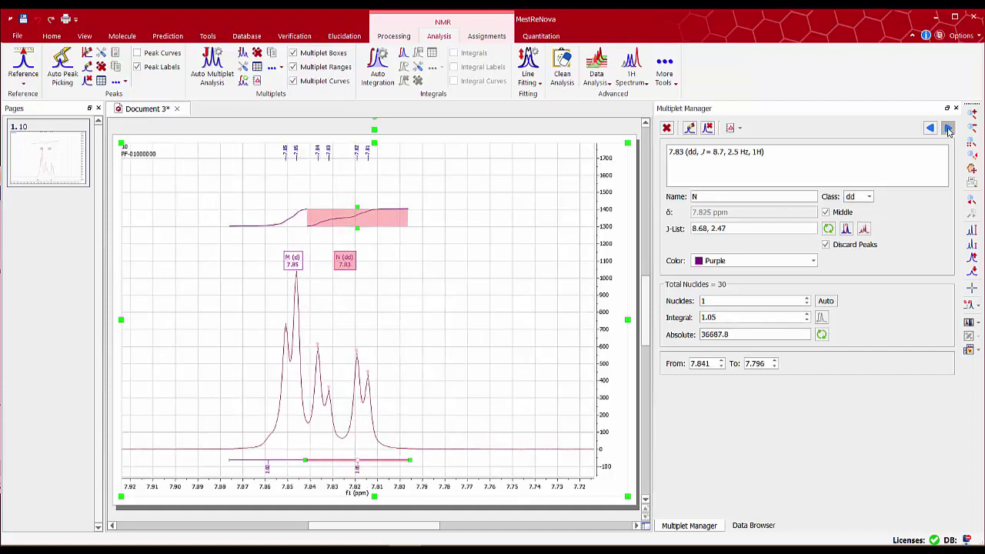
{"action": "left_click", "coordinate": [948, 129]}
{"action": "left_click", "coordinate": [948, 128]}
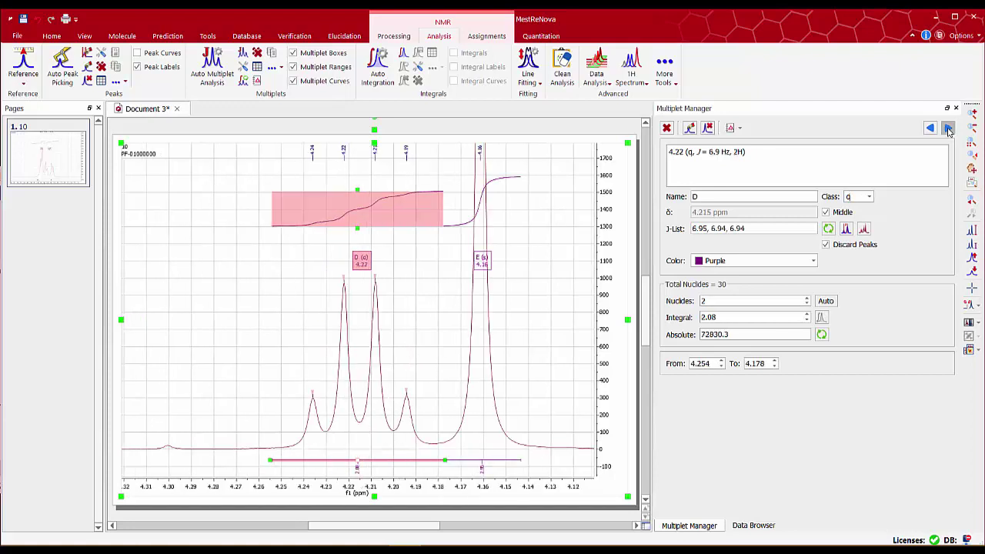
{"action": "left_click", "coordinate": [947, 129]}
{"action": "left_click", "coordinate": [947, 129]}
{"action": "left_click", "coordinate": [947, 129]}
{"action": "left_click", "coordinate": [947, 128]}
{"action": "left_click", "coordinate": [947, 128]}
{"action": "left_click", "coordinate": [948, 129]}
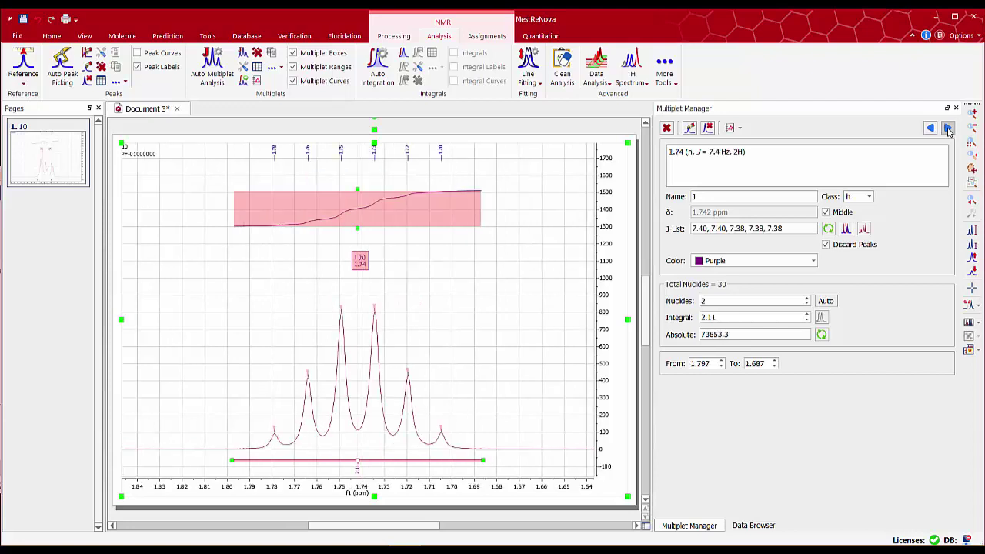
{"action": "left_click", "coordinate": [948, 129]}
{"action": "left_click", "coordinate": [947, 128]}
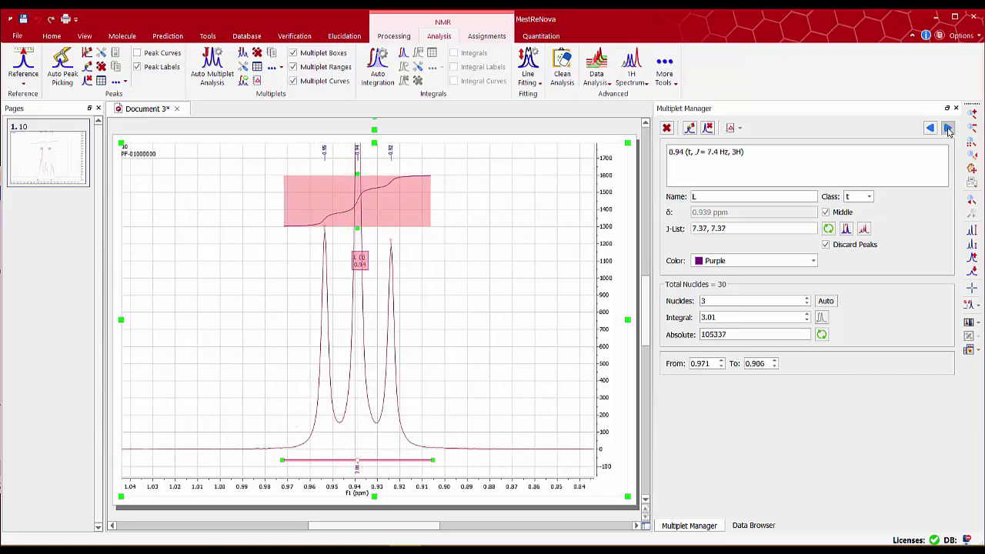
{"action": "left_click", "coordinate": [948, 128]}
{"action": "left_click", "coordinate": [947, 129]}
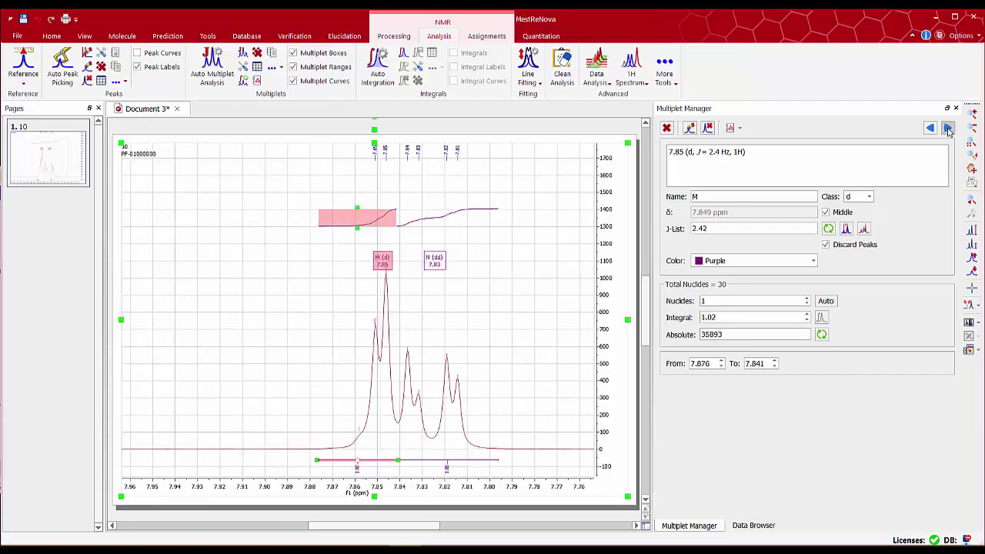
Show the full spectrum and display the Multiplets table.
{"action": "key", "text": "f"}
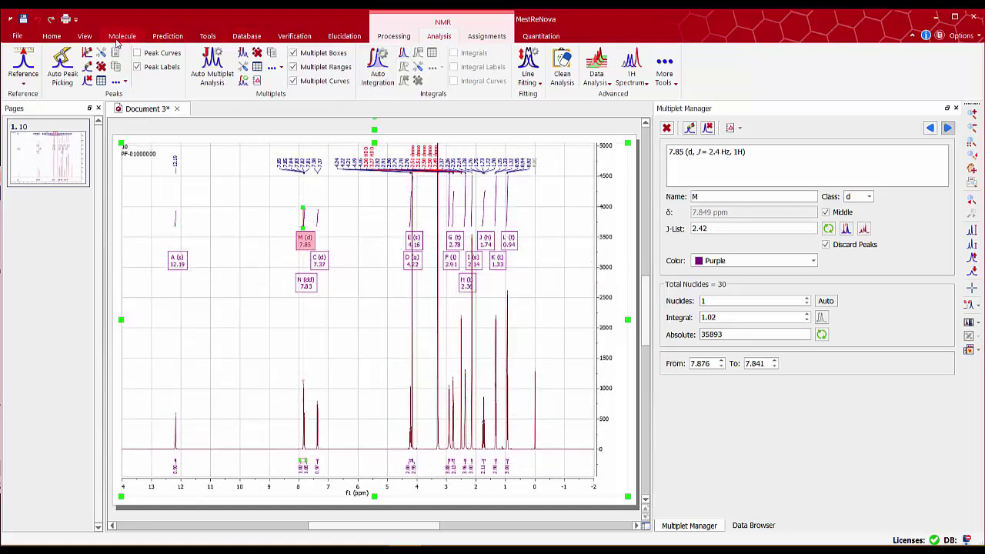
{"action": "left_click", "coordinate": [86, 36]}
{"action": "left_click", "coordinate": [189, 66]}
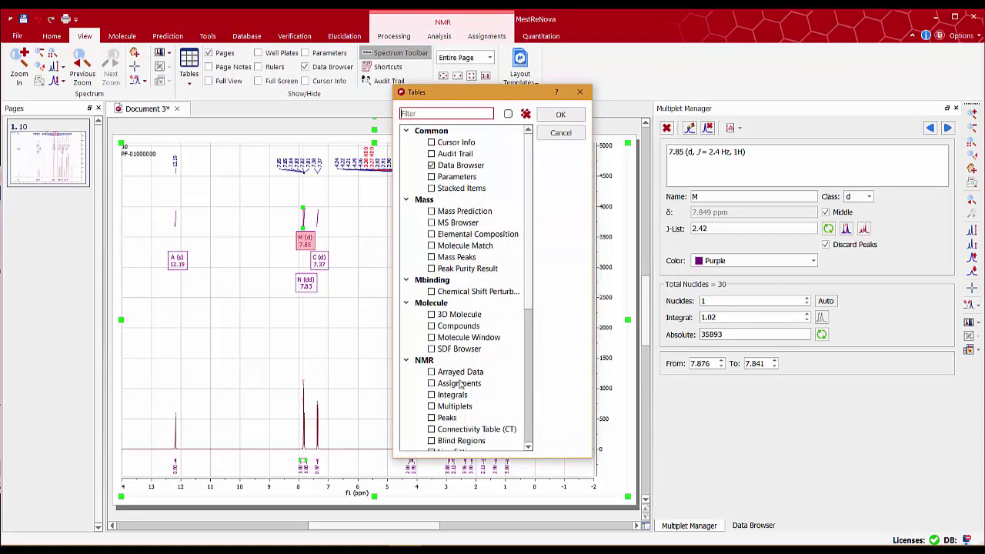
{"action": "left_click", "coordinate": [432, 406]}
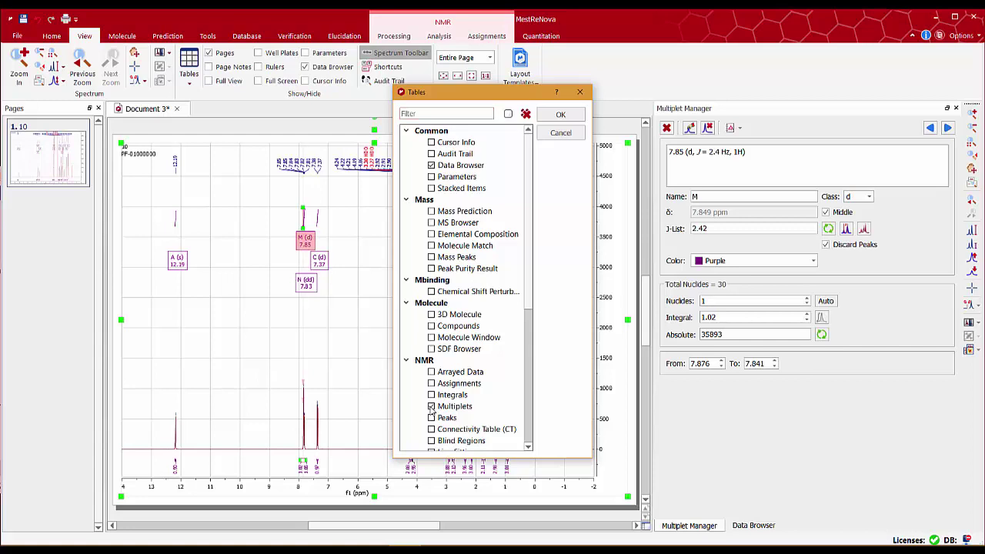
{"action": "left_click", "coordinate": [561, 113]}
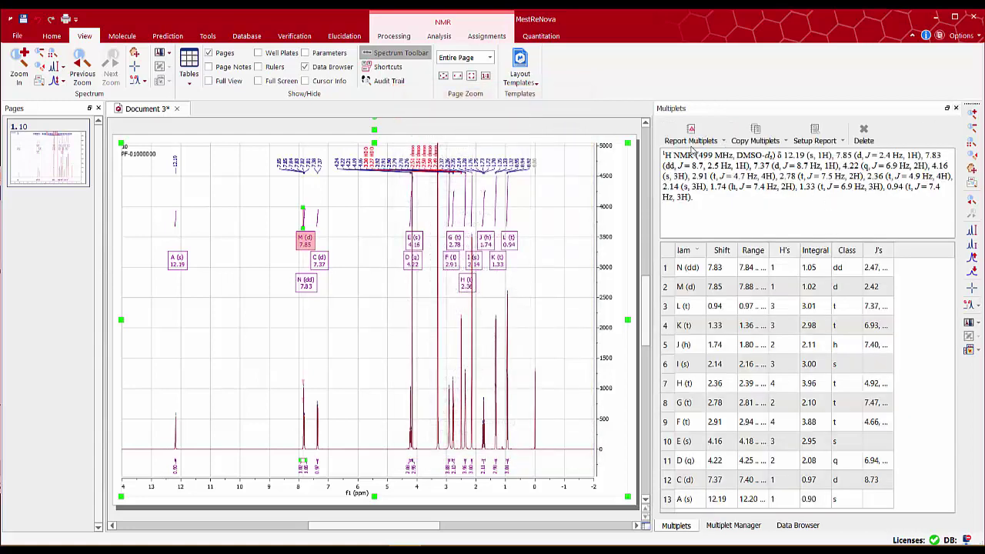
Choose J. Am. Chem. Soc. as the multiplet report format.
{"action": "left_click", "coordinate": [822, 141]}
{"action": "left_click", "coordinate": [835, 155]}
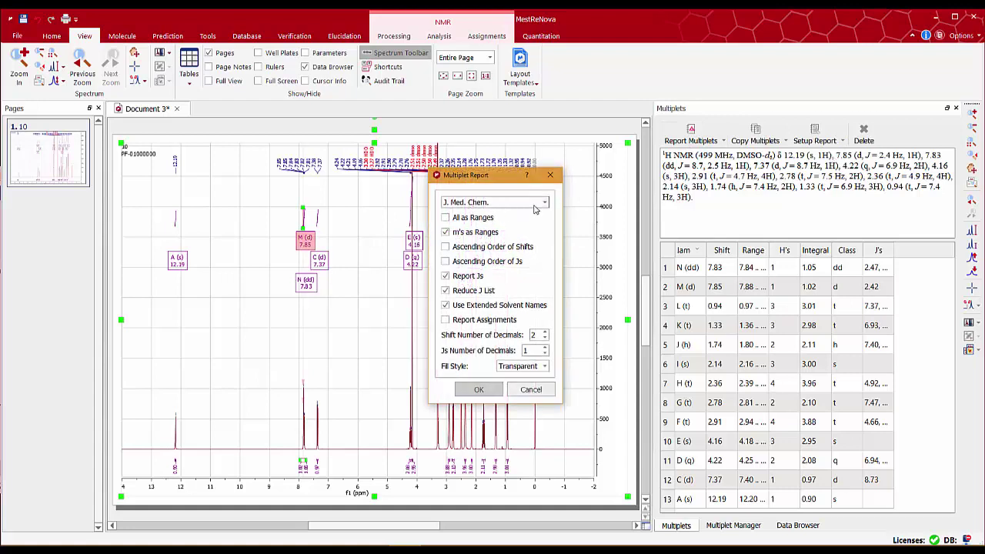
{"action": "left_click", "coordinate": [537, 203]}
{"action": "left_click", "coordinate": [473, 224]}
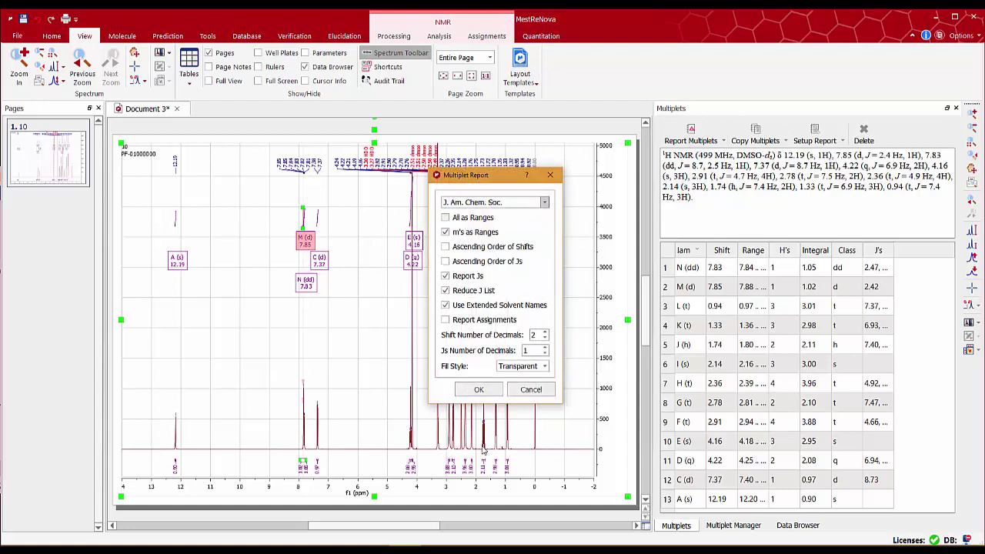
Insert the JACS multiplet report text onto the page and move it down.
{"action": "left_click", "coordinate": [479, 389]}
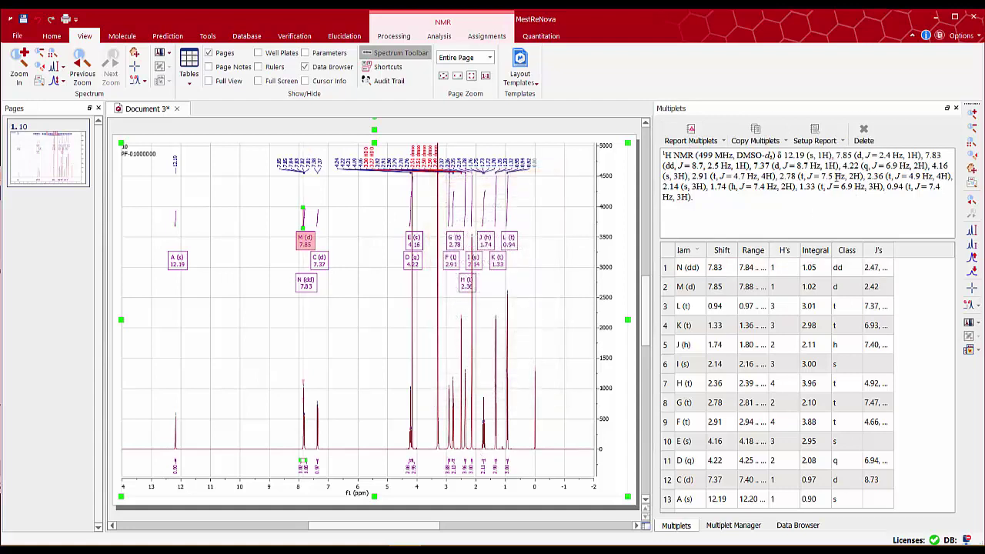
{"action": "left_click", "coordinate": [690, 131]}
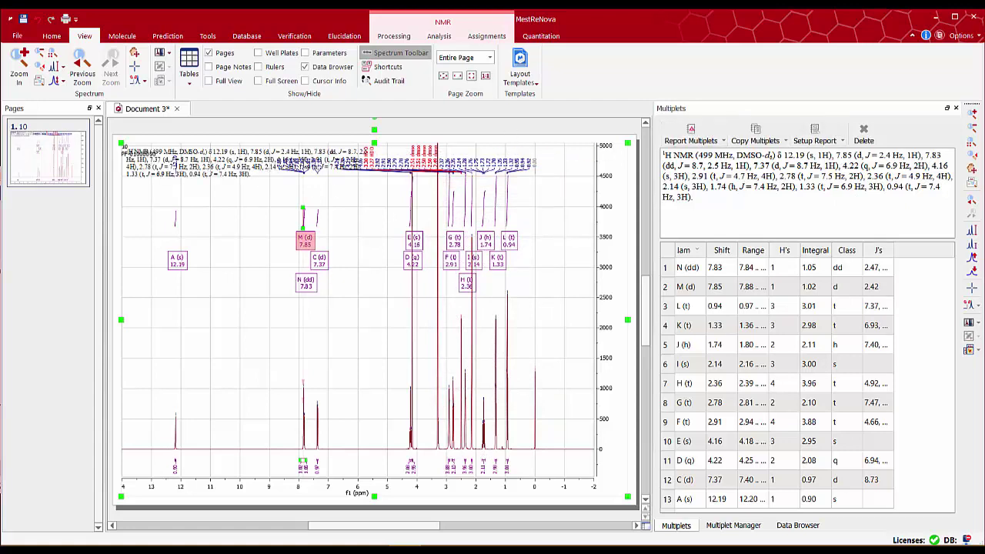
{"action": "left_click_drag", "start_coordinate": [374, 143], "coordinate": [304, 183]}
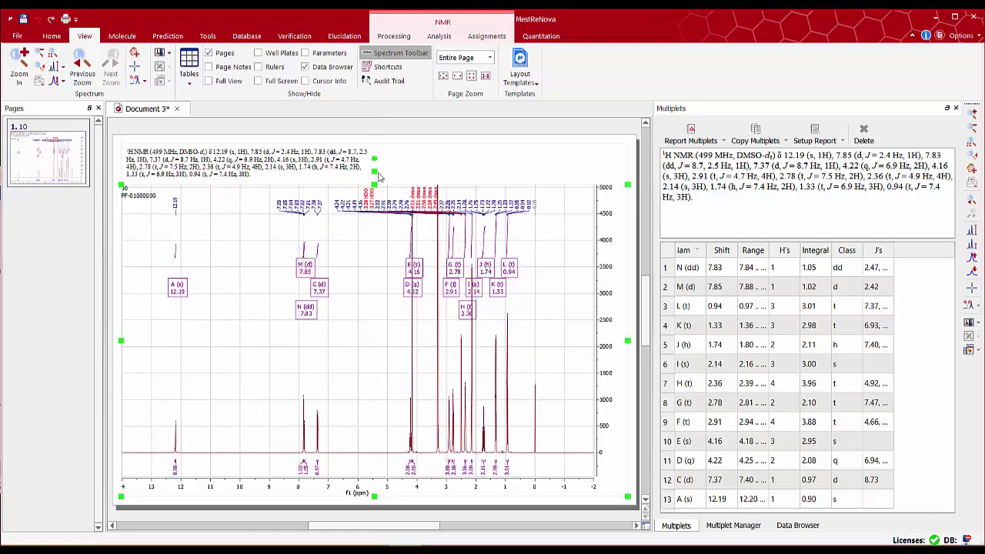
{"action": "left_click", "coordinate": [281, 165]}
{"action": "left_click_drag", "start_coordinate": [250, 150], "coordinate": [250, 391]}
Resize the spectrum plot and place the widened report text below the ppm axis.
{"action": "left_click", "coordinate": [499, 329]}
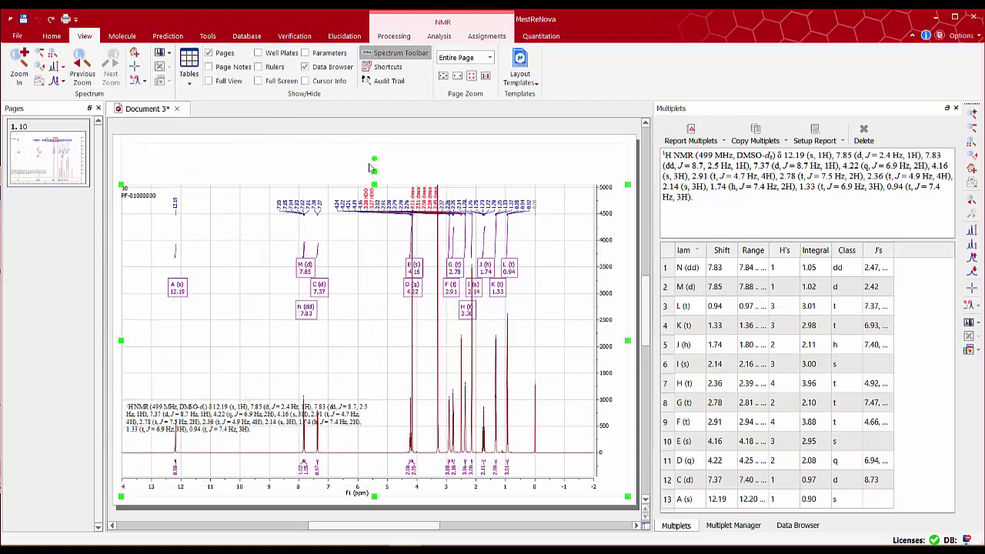
{"action": "left_click_drag", "start_coordinate": [376, 192], "coordinate": [376, 151]}
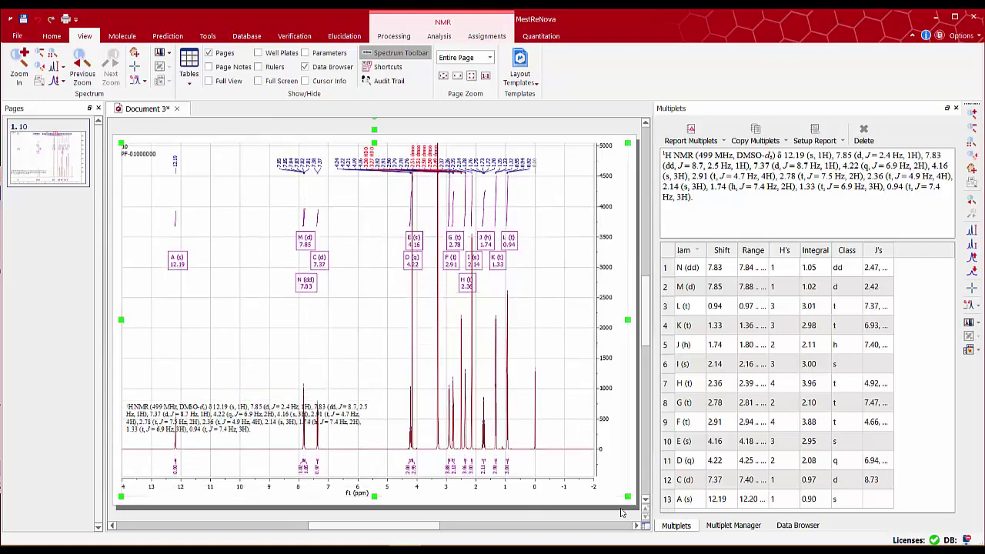
{"action": "left_click_drag", "start_coordinate": [626, 494], "coordinate": [574, 431]}
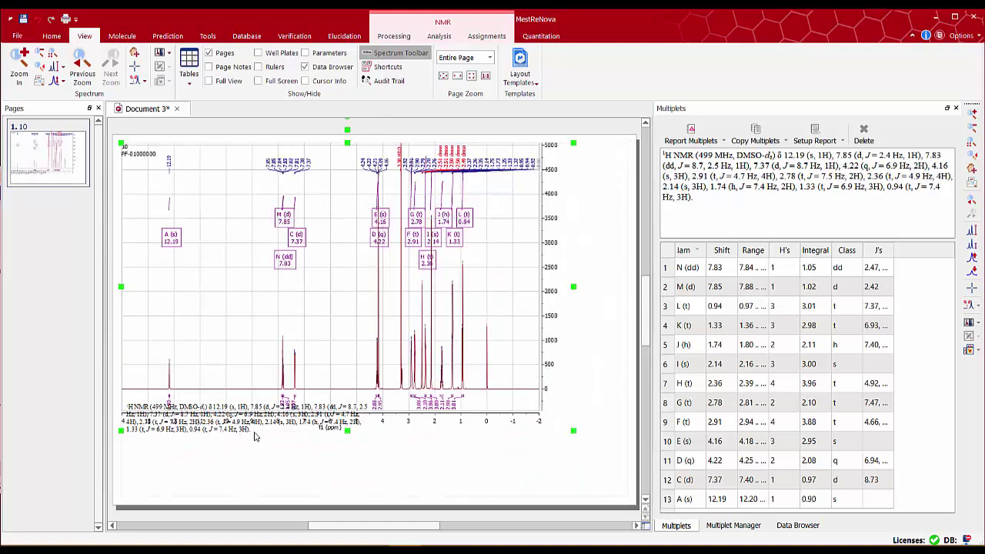
{"action": "left_click", "coordinate": [249, 432]}
{"action": "left_click_drag", "start_coordinate": [248, 385], "coordinate": [245, 438]}
{"action": "left_click_drag", "start_coordinate": [375, 493], "coordinate": [543, 496]}
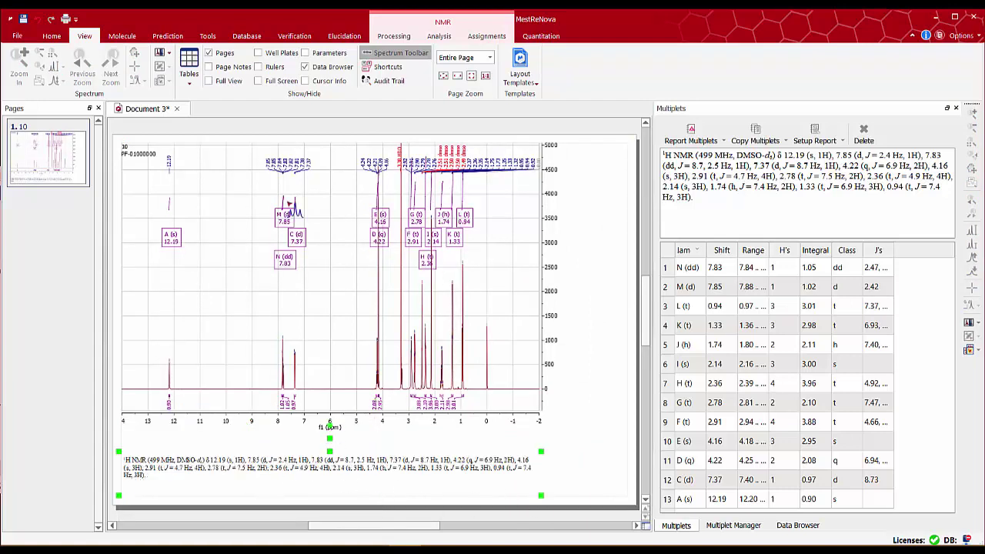
{"action": "left_click", "coordinate": [384, 277]}
Place sildenafil.mol at the page's bottom-right and narrow the report text beside it.
{"action": "left_click_drag", "start_coordinate": [574, 431], "coordinate": [506, 450]}
{"action": "left_click", "coordinate": [798, 526]}
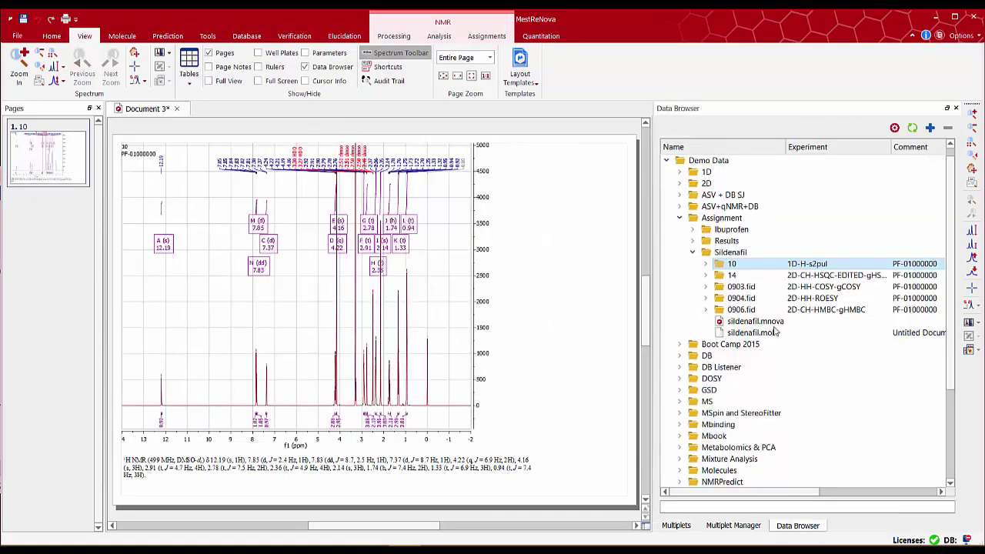
{"action": "left_click_drag", "start_coordinate": [755, 333], "coordinate": [562, 355]}
{"action": "left_click_drag", "start_coordinate": [415, 318], "coordinate": [499, 425]}
{"action": "left_click", "coordinate": [528, 482]}
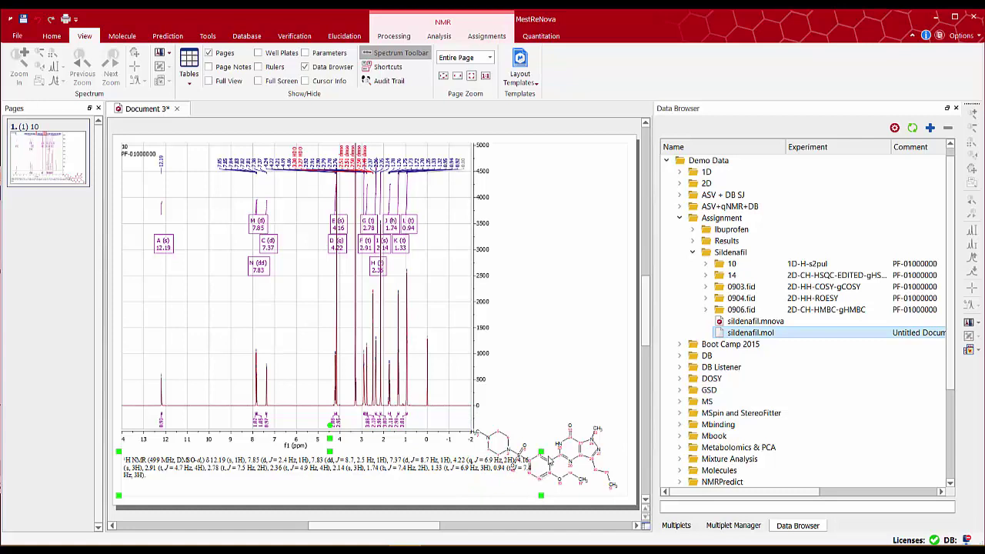
{"action": "left_click_drag", "start_coordinate": [538, 494], "coordinate": [472, 488]}
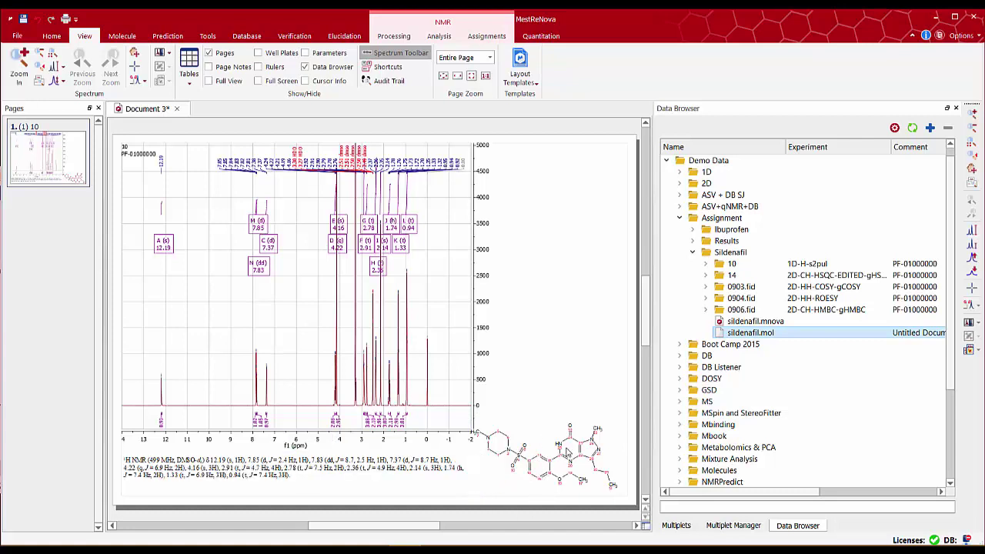
Insert the acquisition parameters table right of the spectrum, above the structure, showing all rows.
{"action": "left_click", "coordinate": [557, 444]}
{"action": "left_click", "coordinate": [554, 377]}
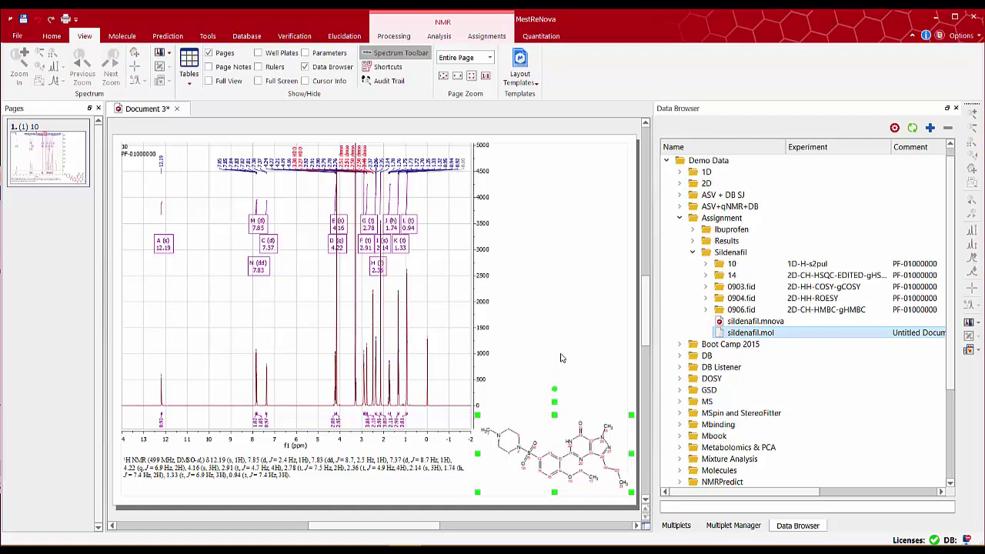
{"action": "left_click", "coordinate": [305, 53]}
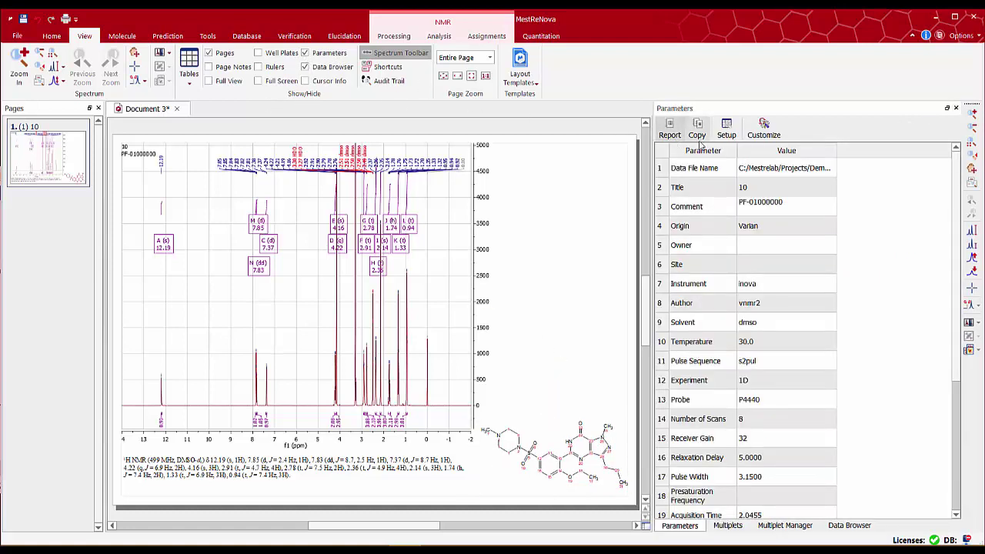
{"action": "left_click", "coordinate": [669, 131]}
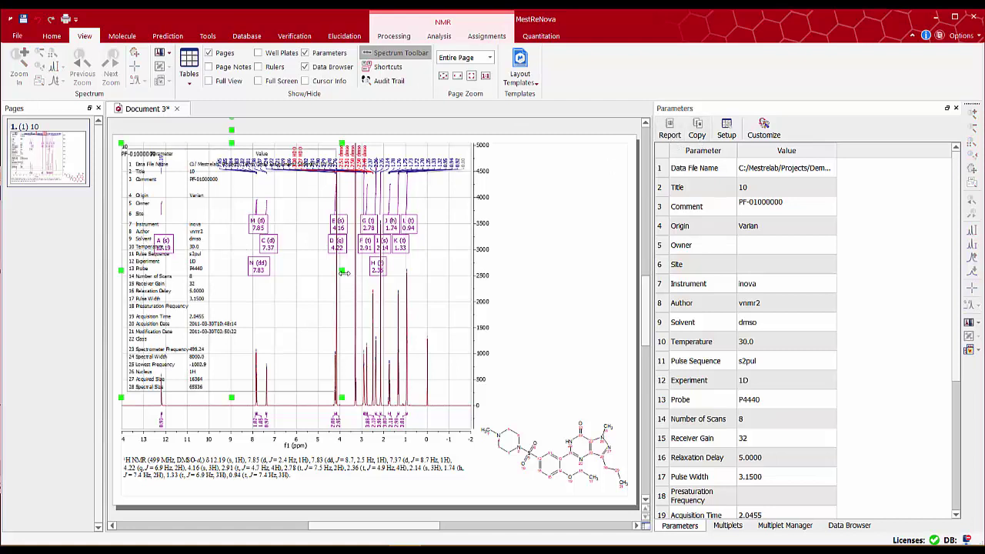
{"action": "left_click_drag", "start_coordinate": [234, 267], "coordinate": [241, 269]}
{"action": "left_click_drag", "start_coordinate": [390, 157], "coordinate": [555, 130]}
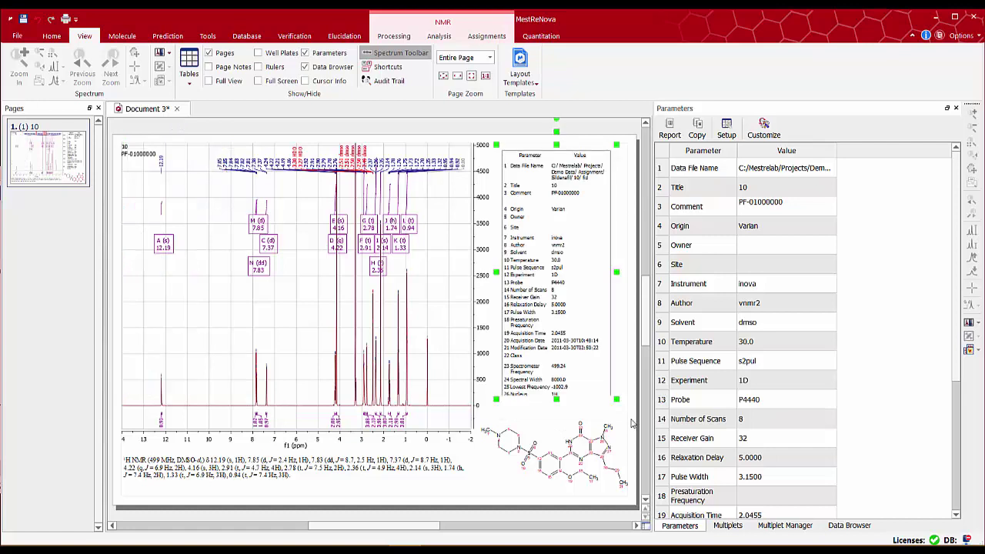
{"action": "left_click_drag", "start_coordinate": [617, 401], "coordinate": [629, 426]}
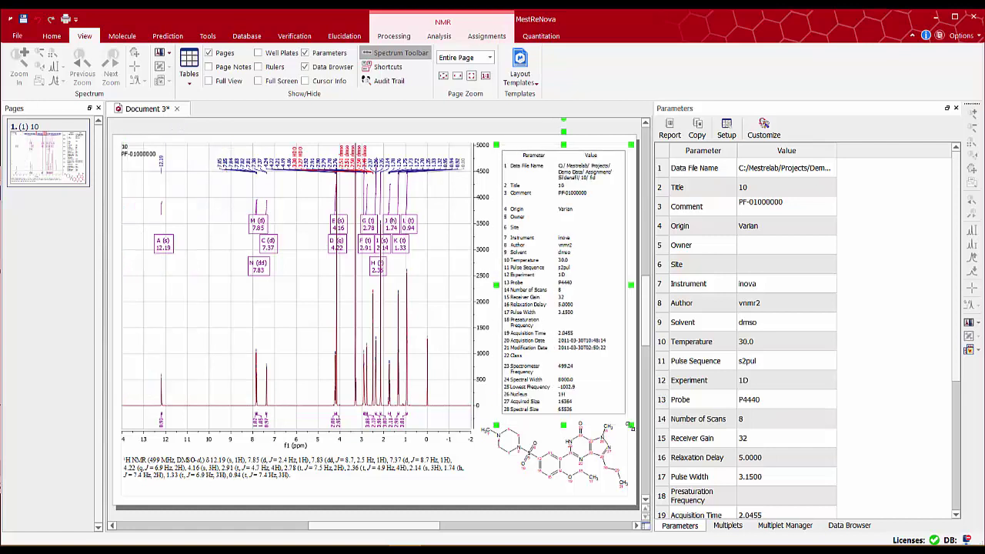
Save the document as H-1 analysis.mnova in the Sildenafil/10 folder.
{"action": "left_click", "coordinate": [15, 38]}
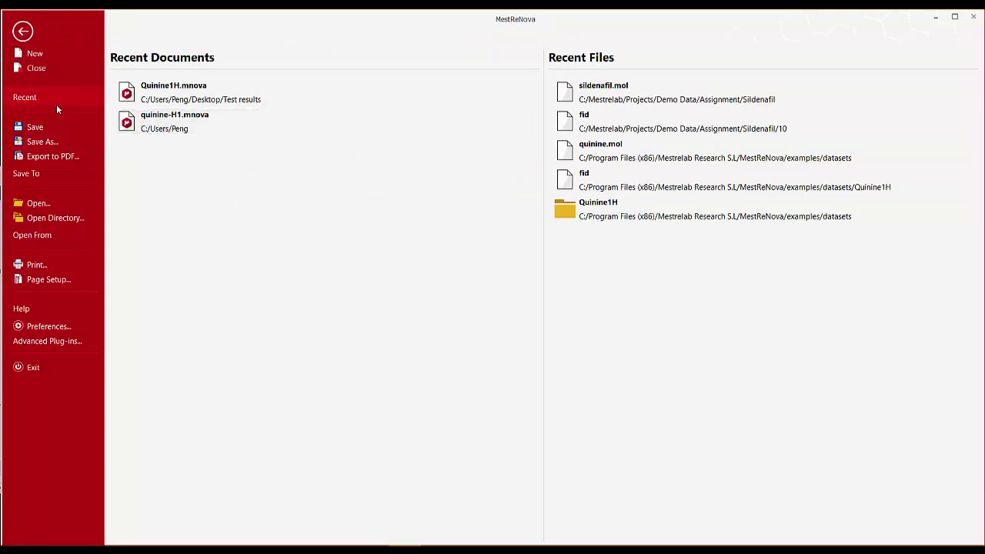
{"action": "left_click", "coordinate": [43, 143]}
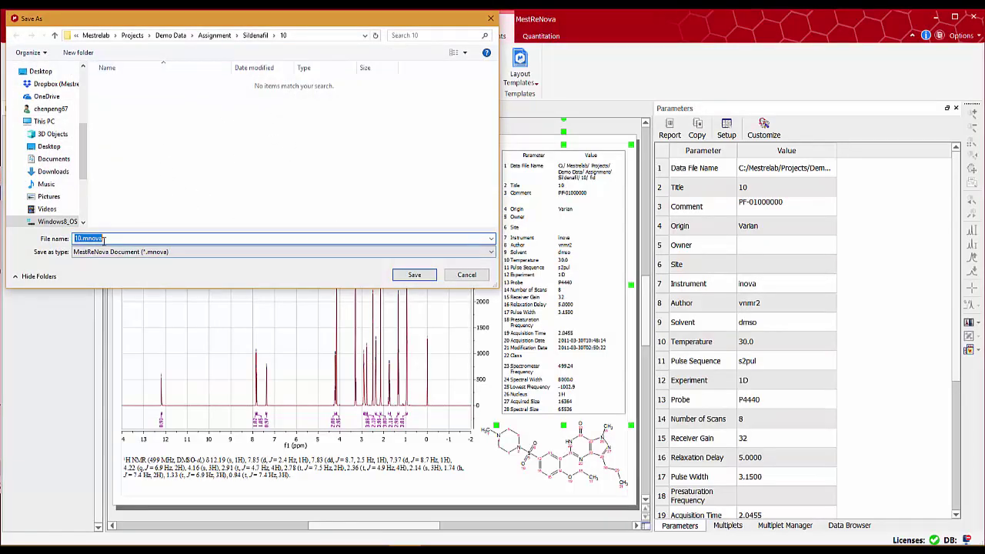
{"action": "left_click", "coordinate": [77, 239]}
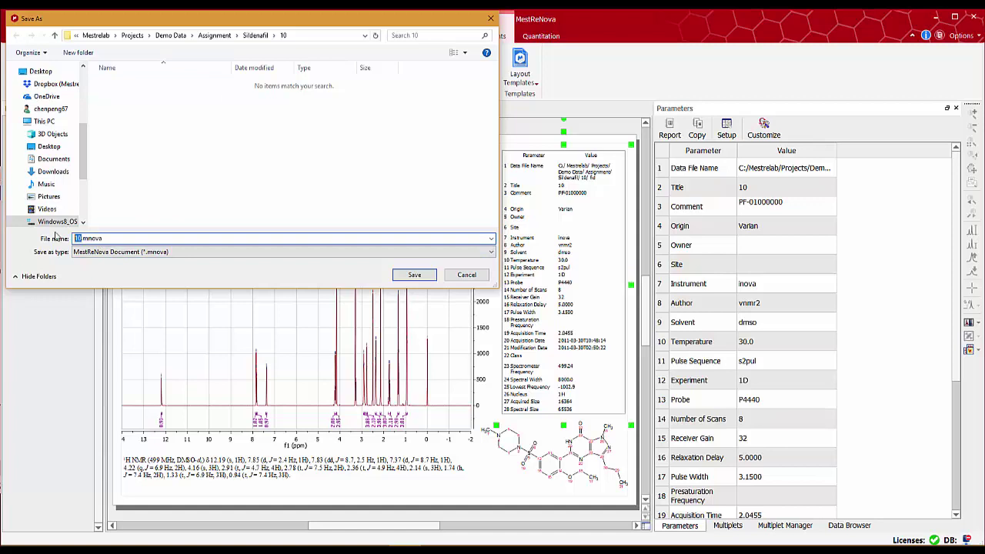
{"action": "type", "text": "H-1 analysis"}
{"action": "left_click", "coordinate": [414, 279]}
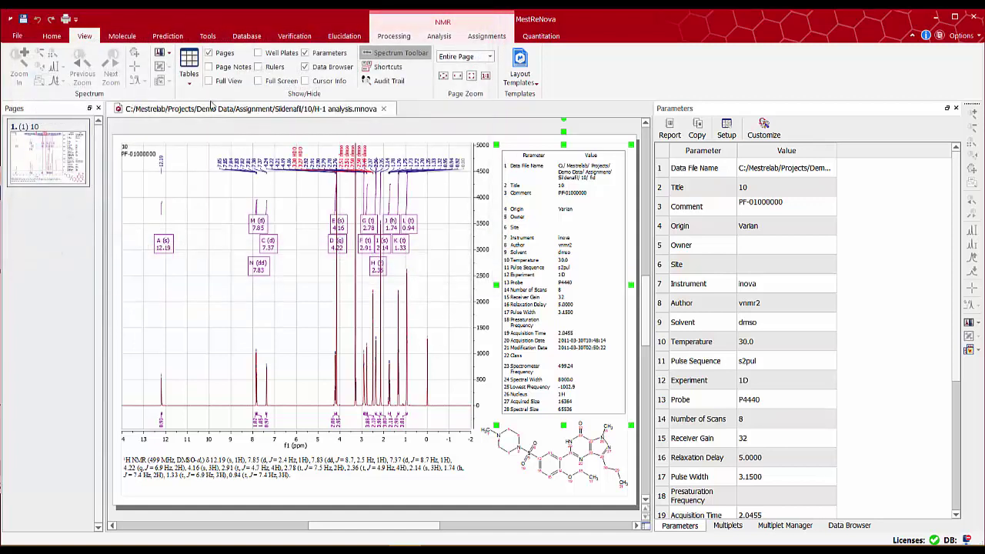
Export the page as H-1 analysis.pdf to the Desktop Test results folder.
{"action": "left_click", "coordinate": [18, 37]}
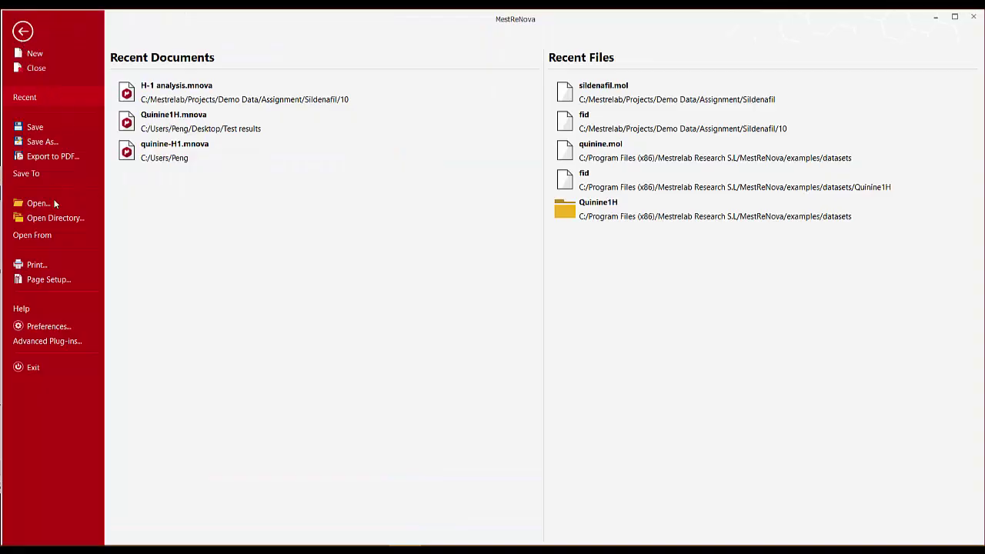
{"action": "left_click", "coordinate": [51, 157]}
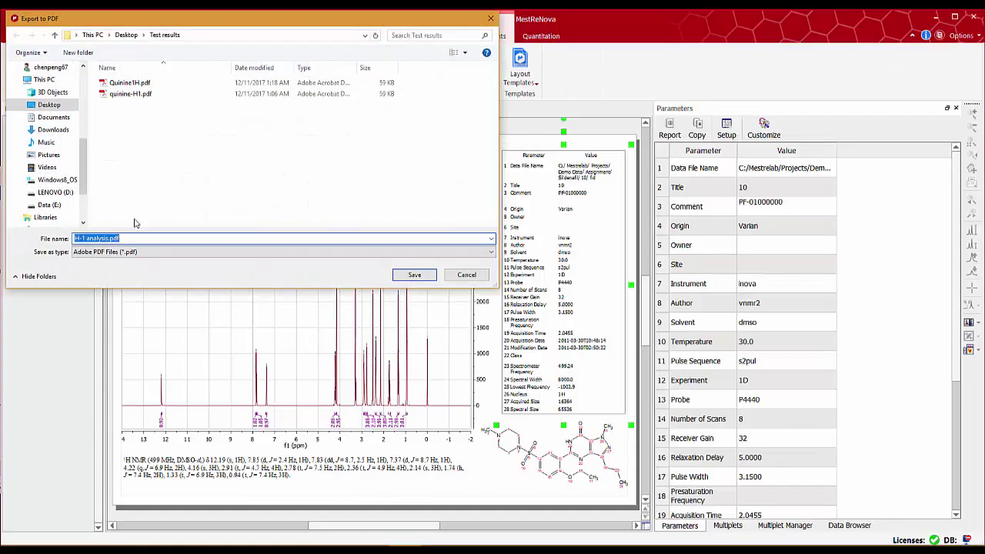
{"action": "left_click", "coordinate": [97, 238]}
{"action": "left_click", "coordinate": [411, 276]}
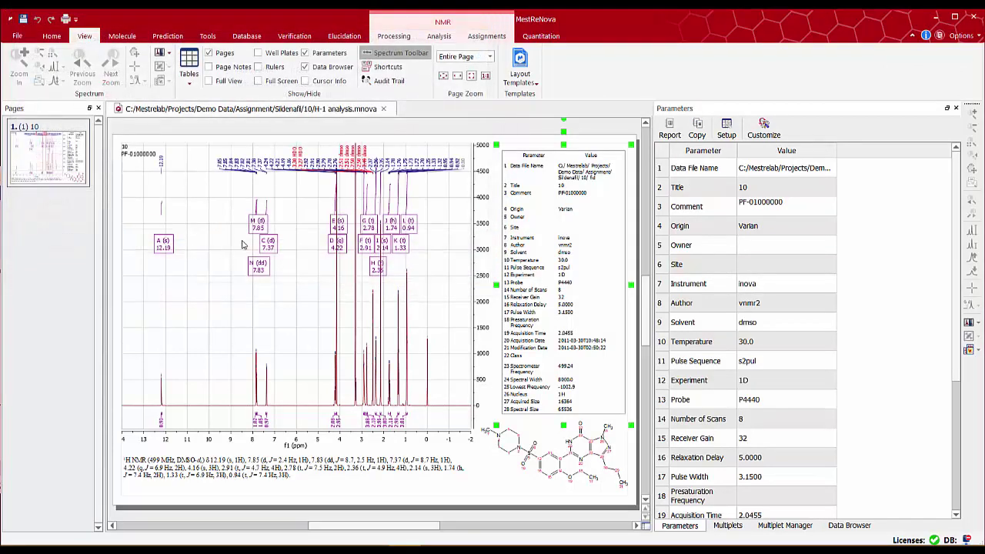